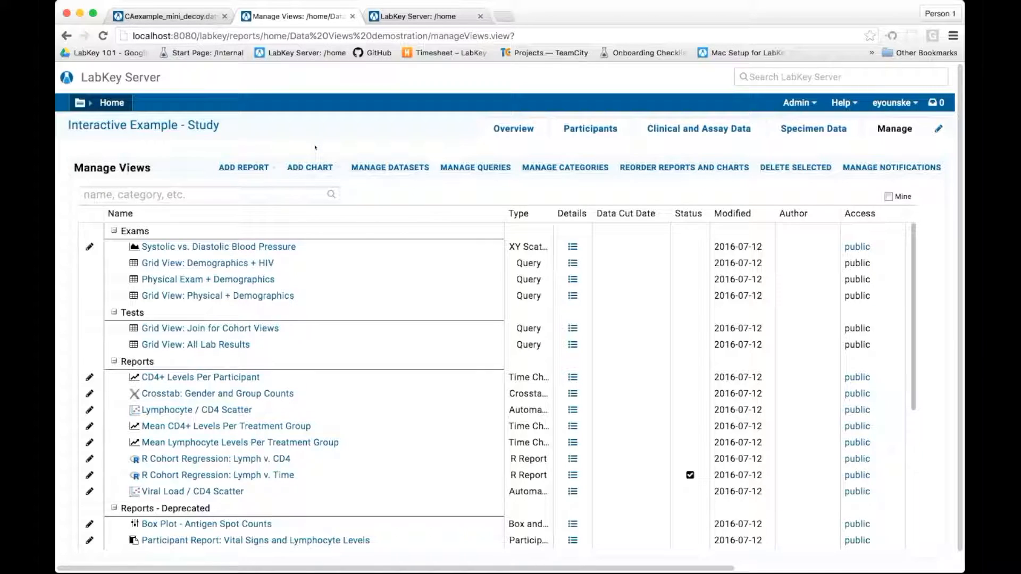
- Go to the study's overview page and open the customization settings of the Data Views web part
click(205, 126)
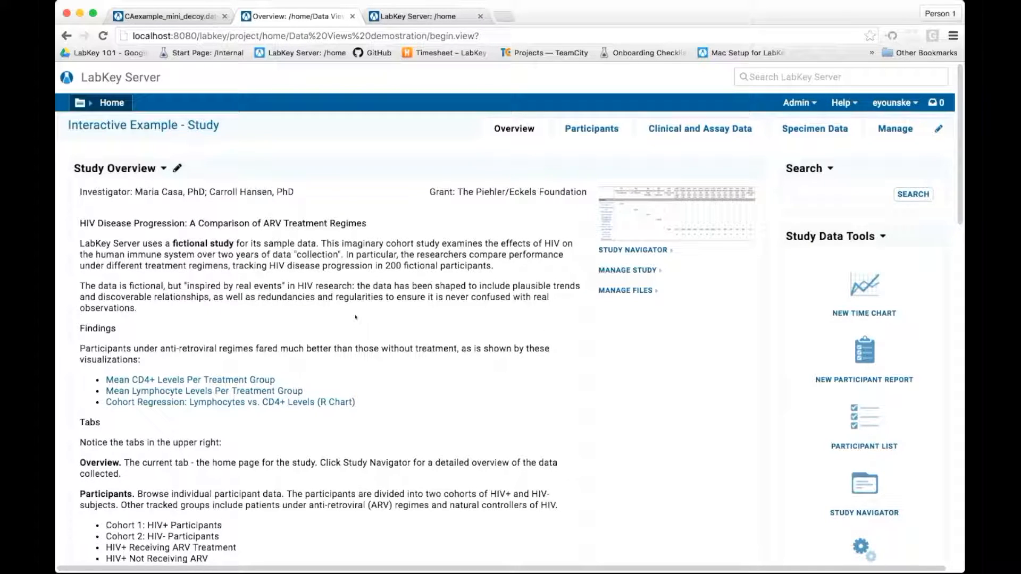
scroll(356, 317, down, 10)
click(134, 242)
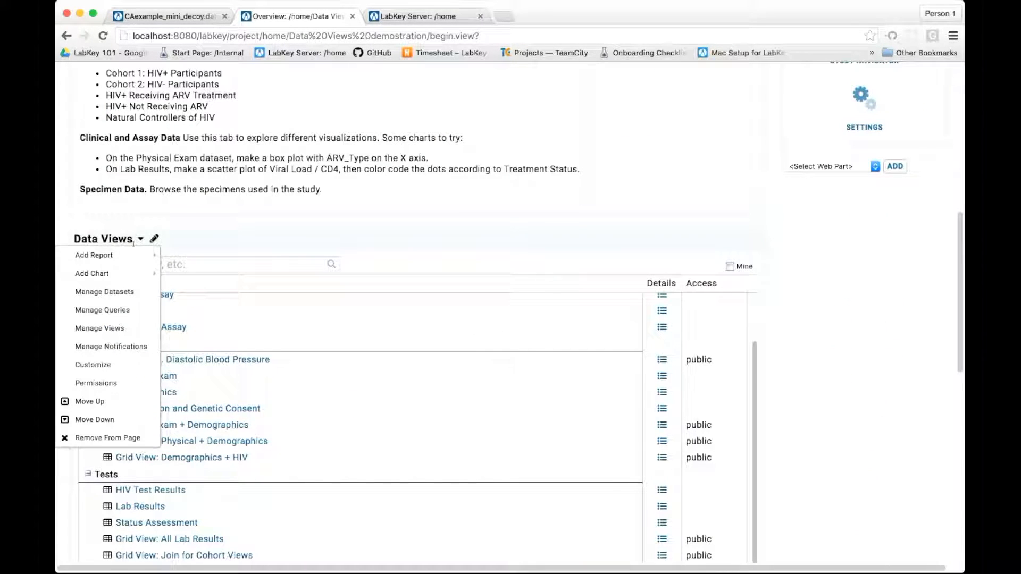
click(124, 365)
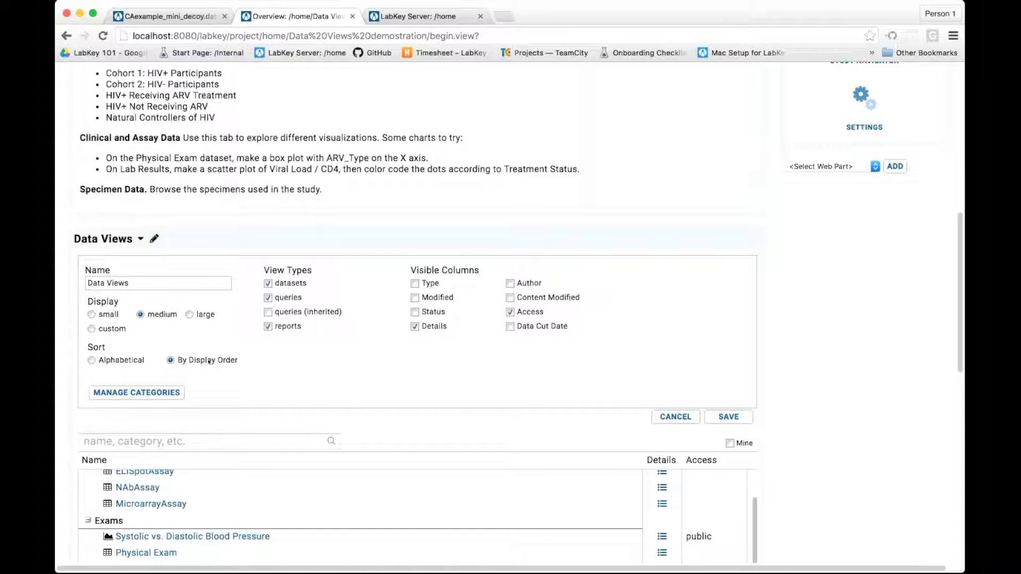
- Set the Data Views list to sort alphabetically and save the customization
click(91, 361)
scroll(729, 421, down, 5)
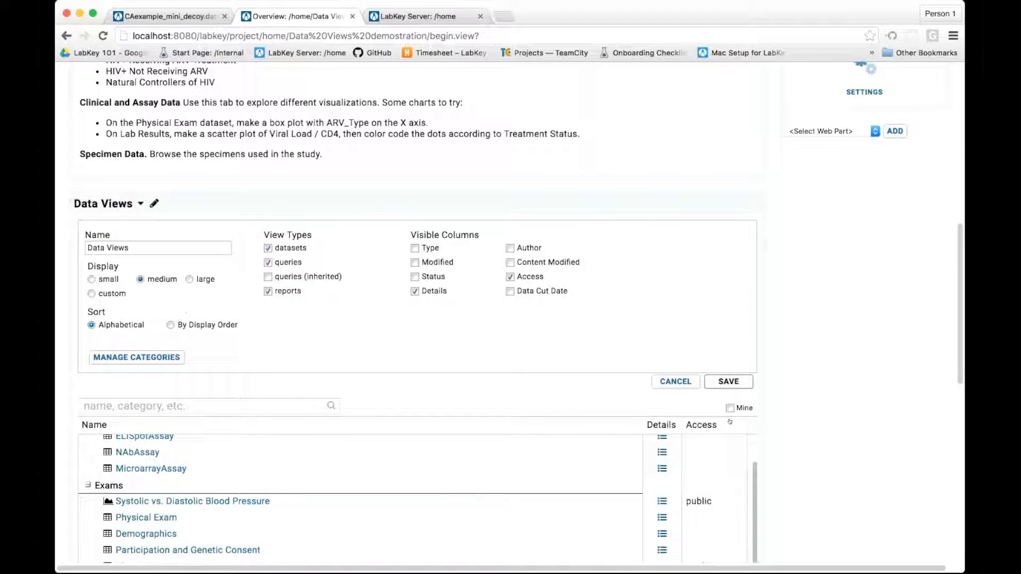
scroll(818, 422, down, 3)
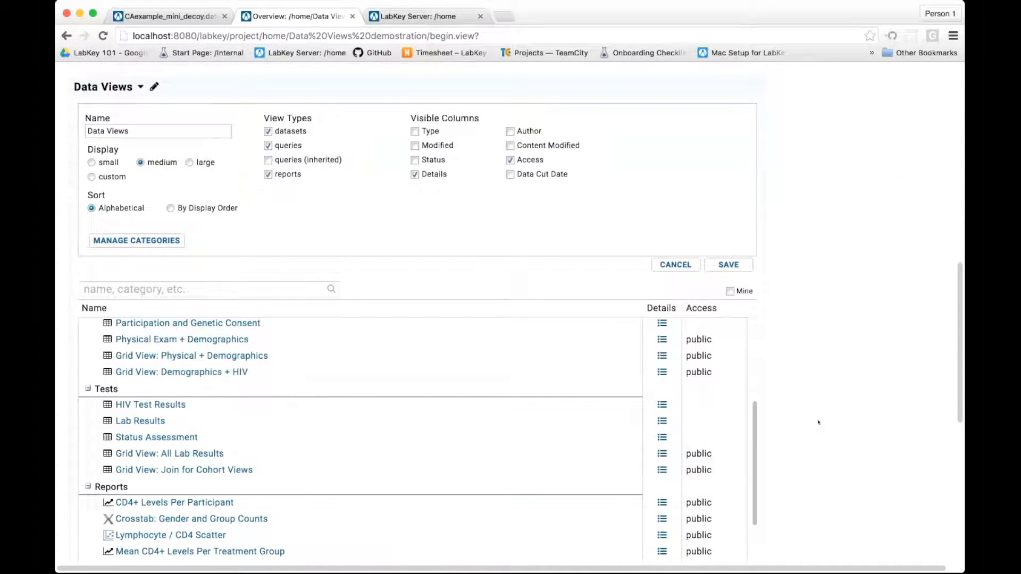
scroll(818, 423, down, 1)
scroll(383, 454, up, 3)
scroll(383, 454, up, 3)
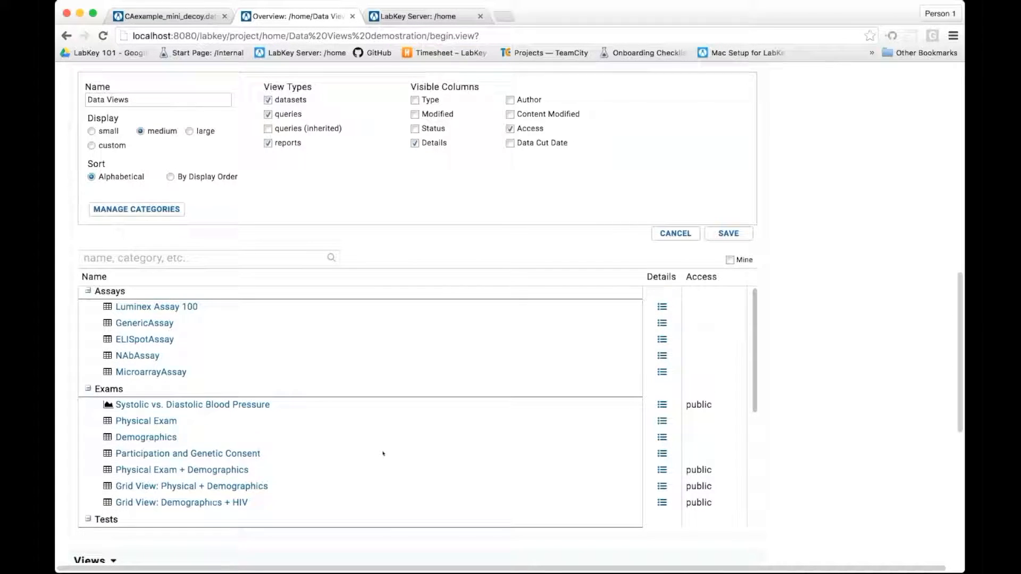
scroll(383, 453, up, 1)
scroll(383, 454, down, 1)
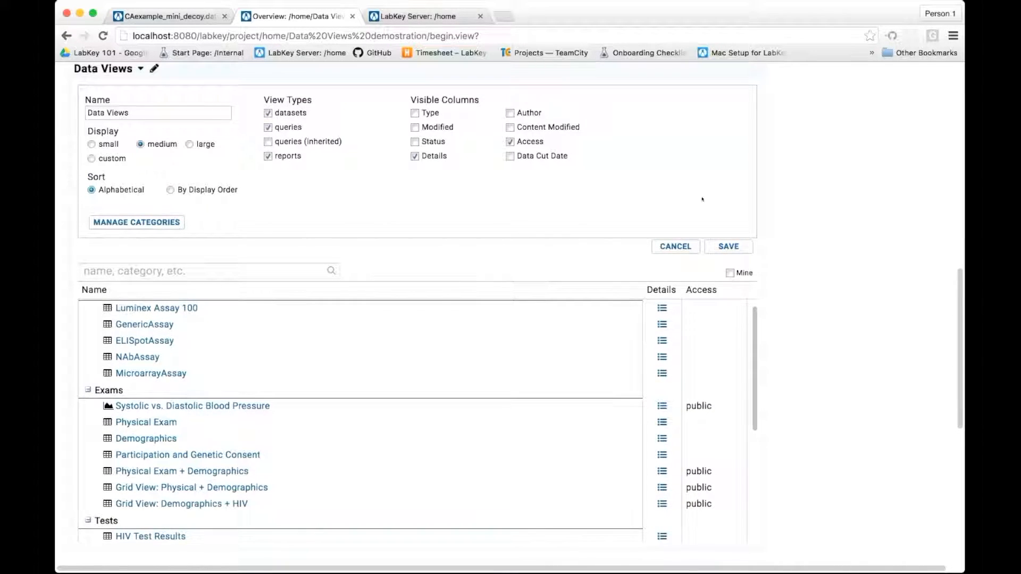
click(729, 245)
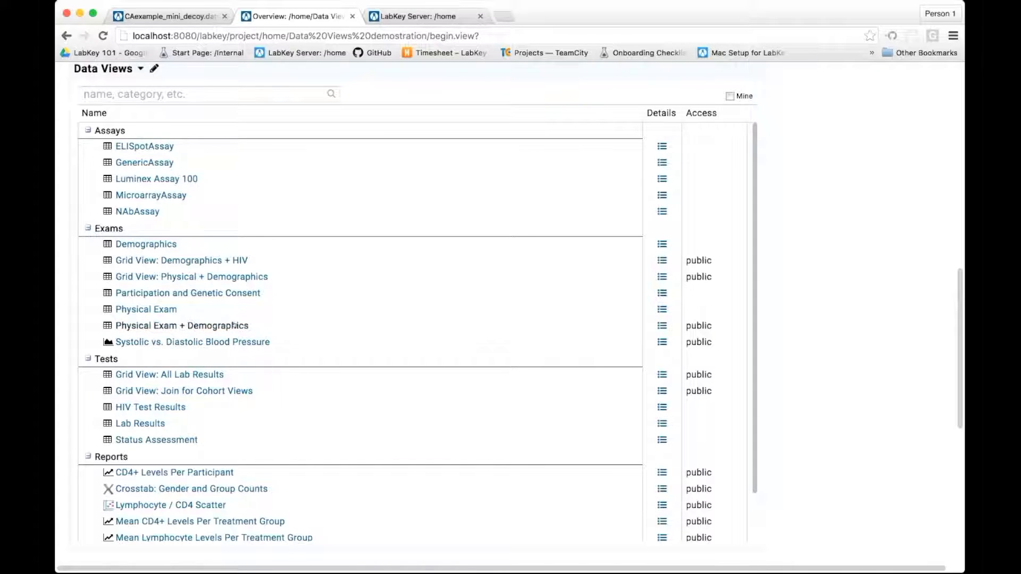
- Customize the Data Views web part to sort By Display Order and save the setting
mouse_move(234, 326)
scroll(794, 319, up, 2)
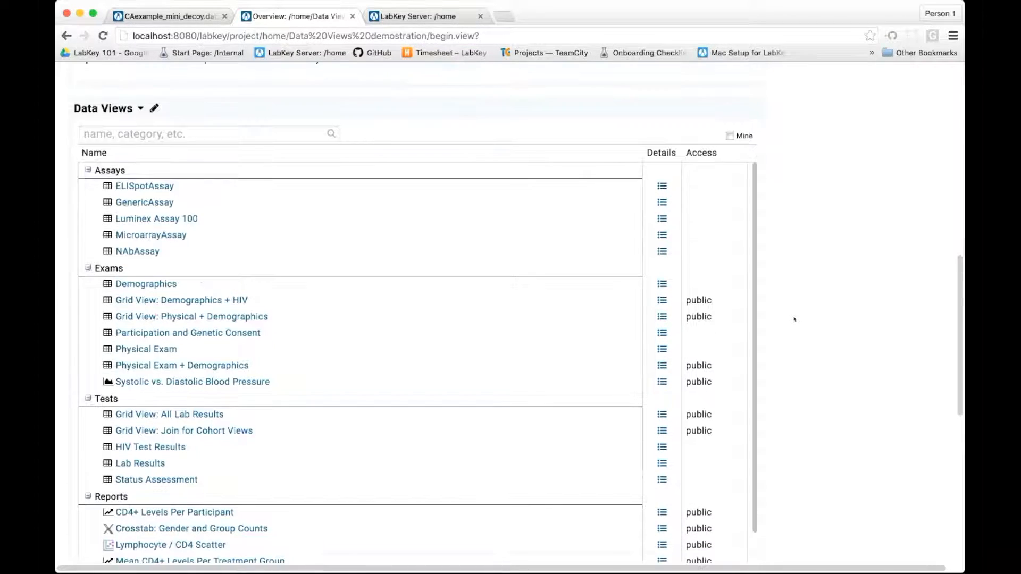
click(140, 113)
click(93, 239)
click(170, 236)
click(728, 291)
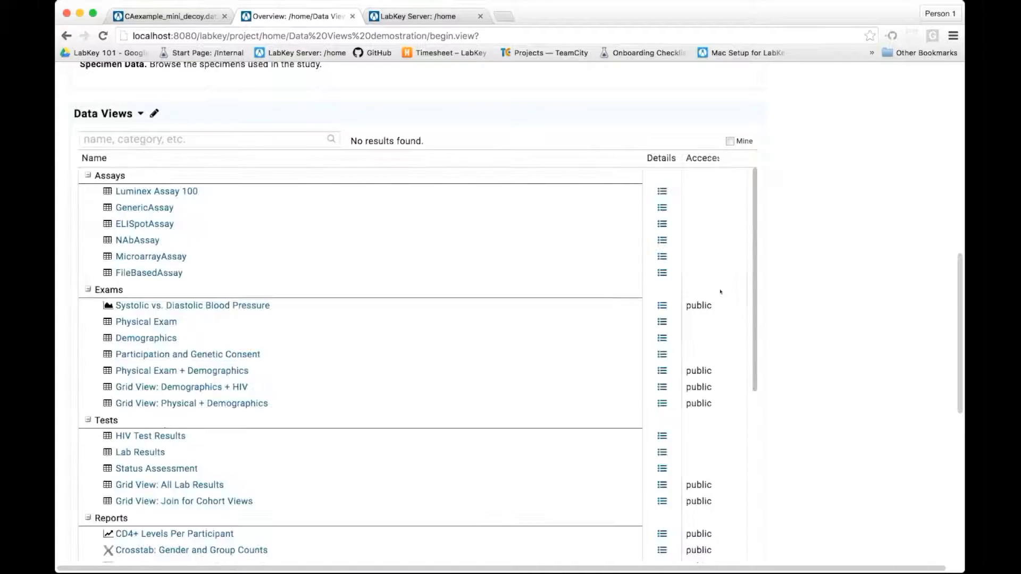
- Look over the Data Views and Views lists on the overview page, and open the Manage Views page
scroll(324, 332, down, 2)
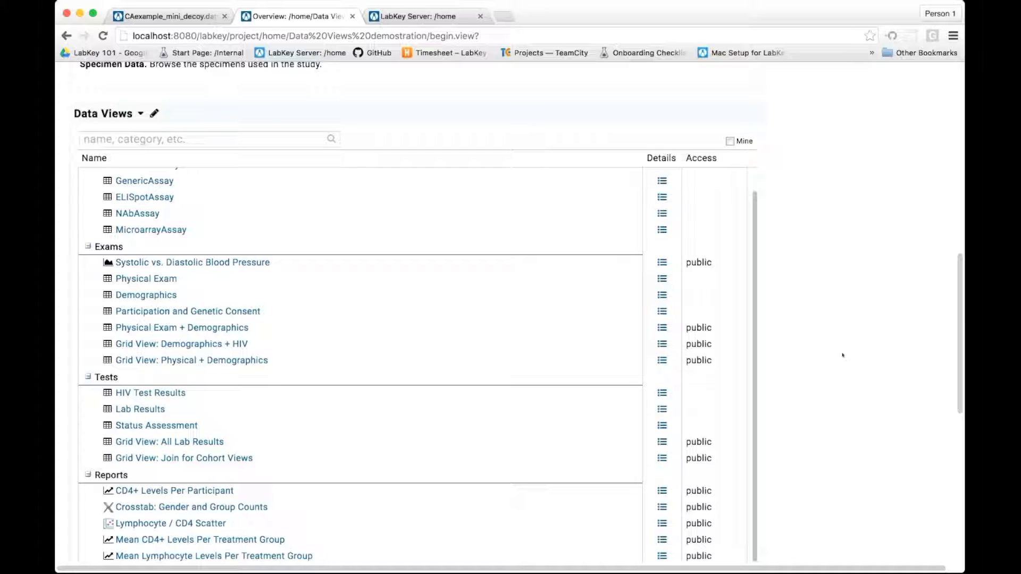
scroll(843, 355, down, 5)
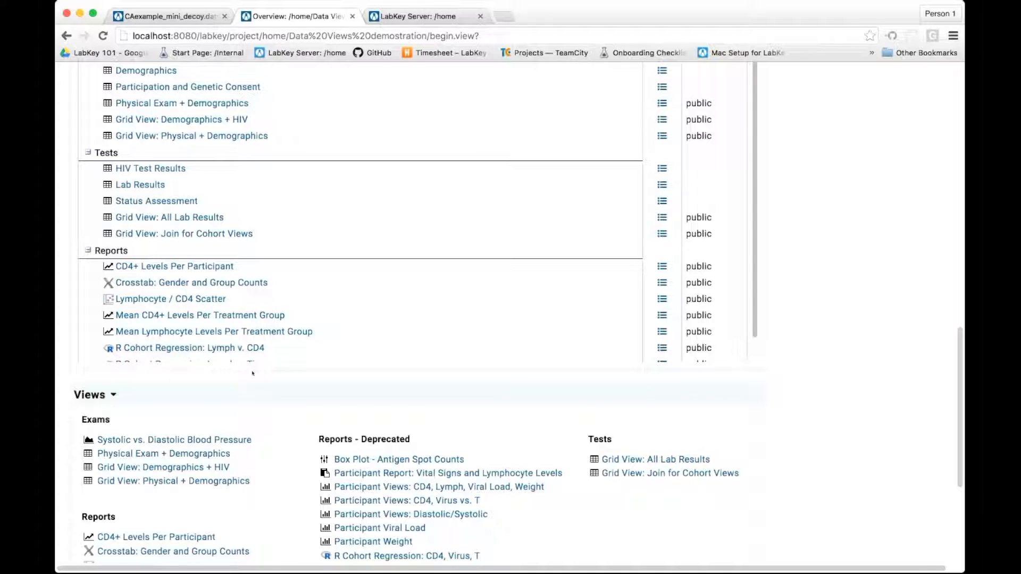
scroll(252, 373, up, 3)
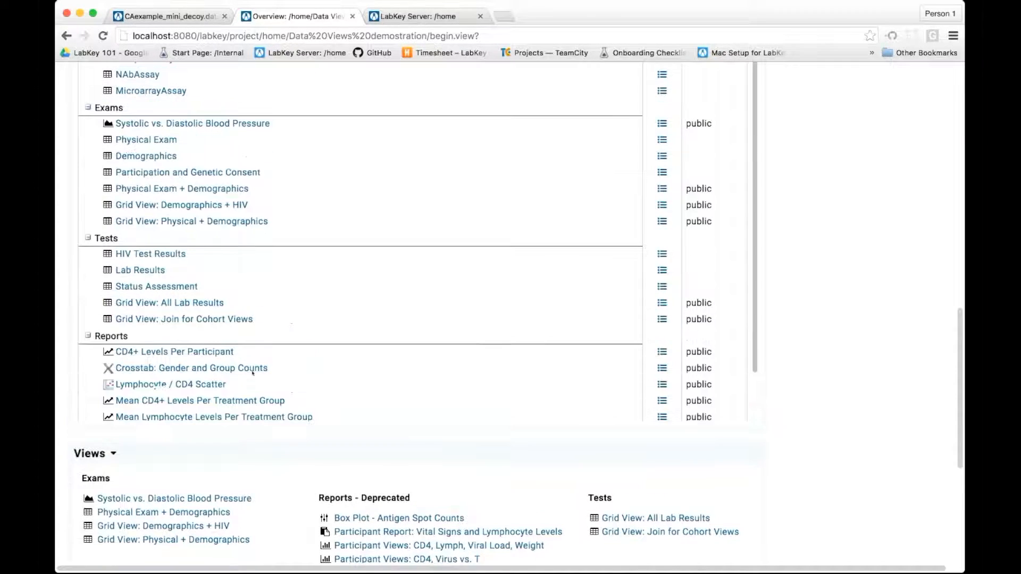
scroll(253, 372, up, 3)
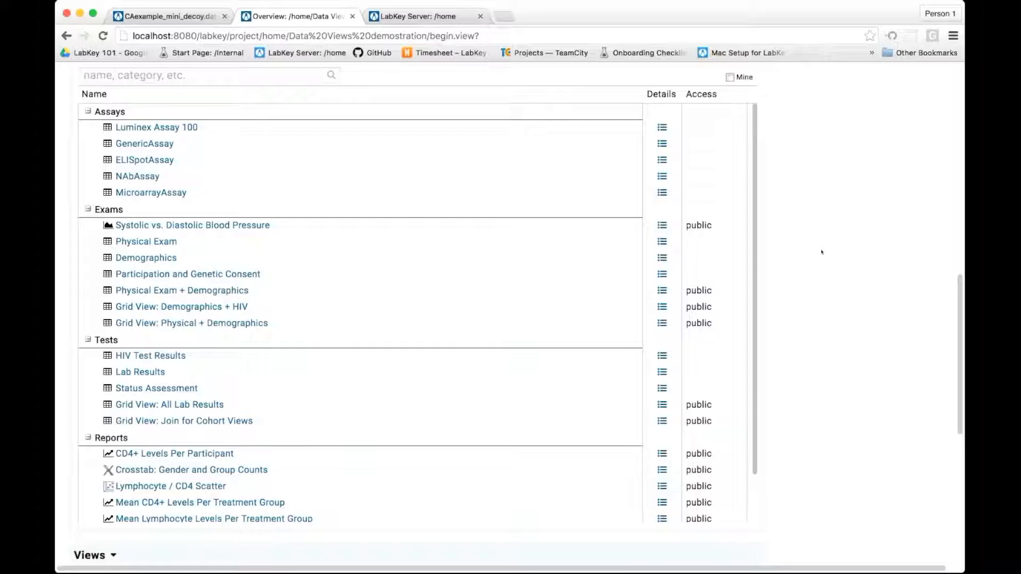
scroll(822, 252, up, 1)
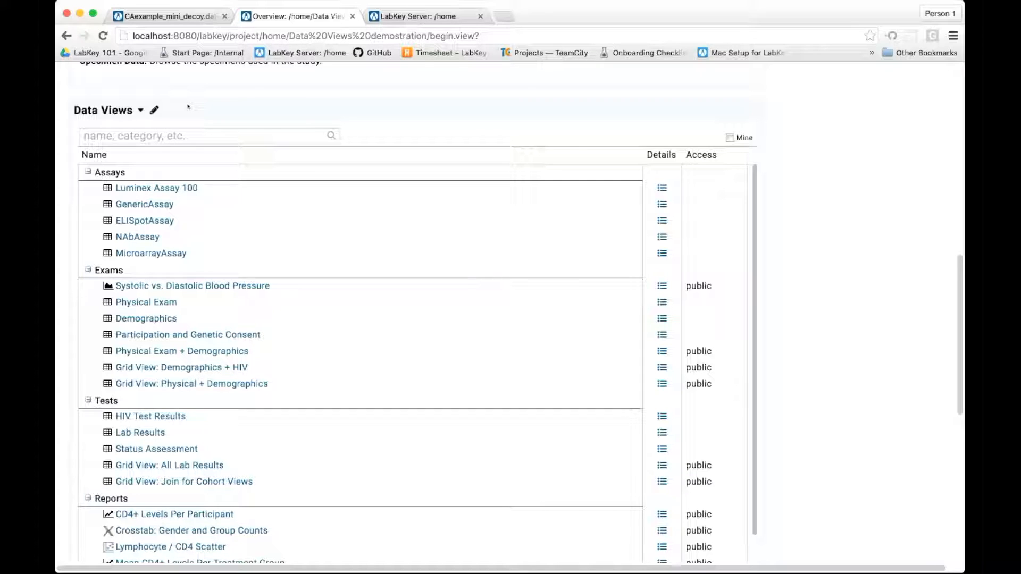
click(141, 110)
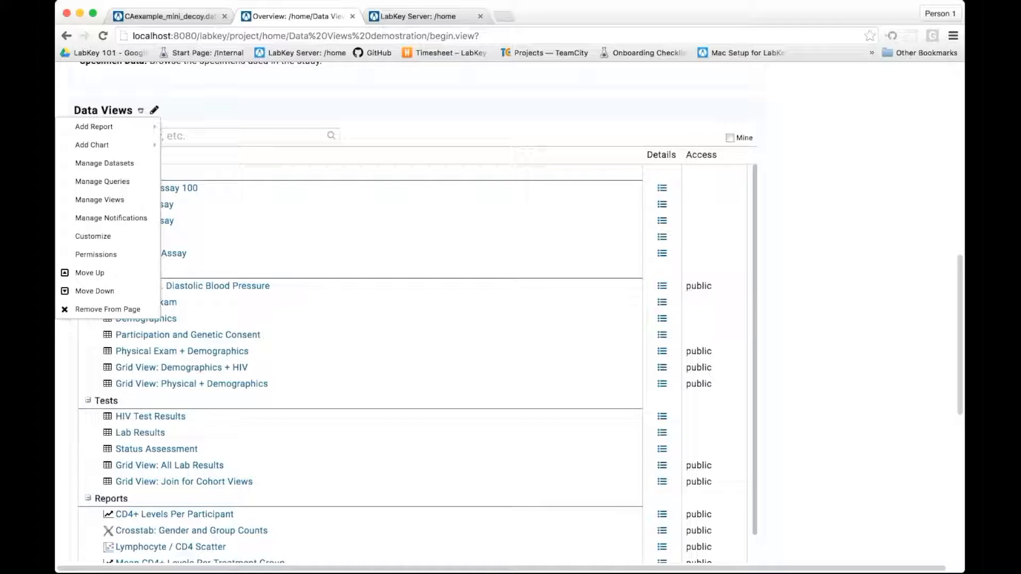
click(116, 201)
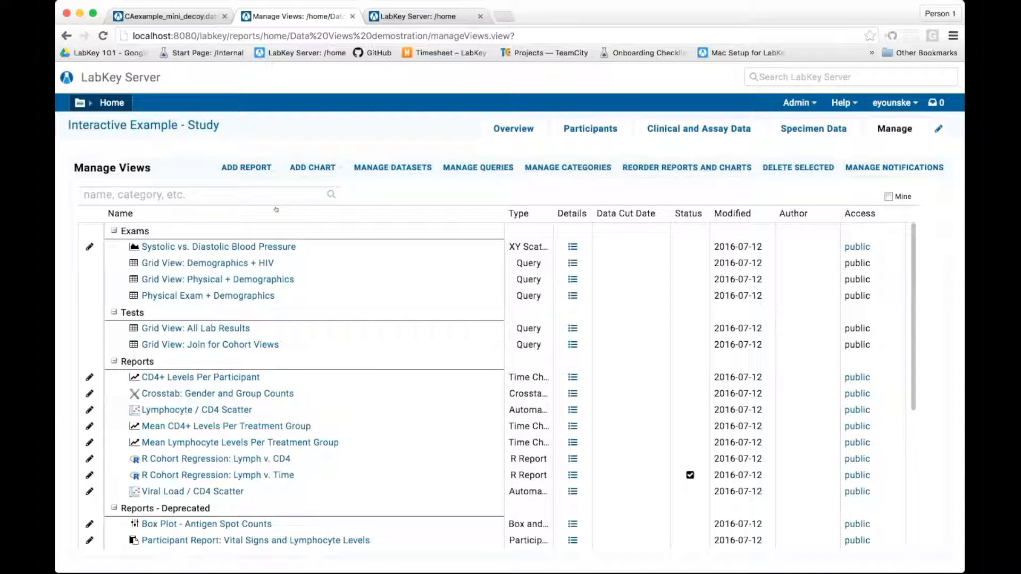
- Reorder the Reports category so that CD4+ Levels Per Participant comes directly after Mean CD4+ Levels Per Treatment Group
click(664, 168)
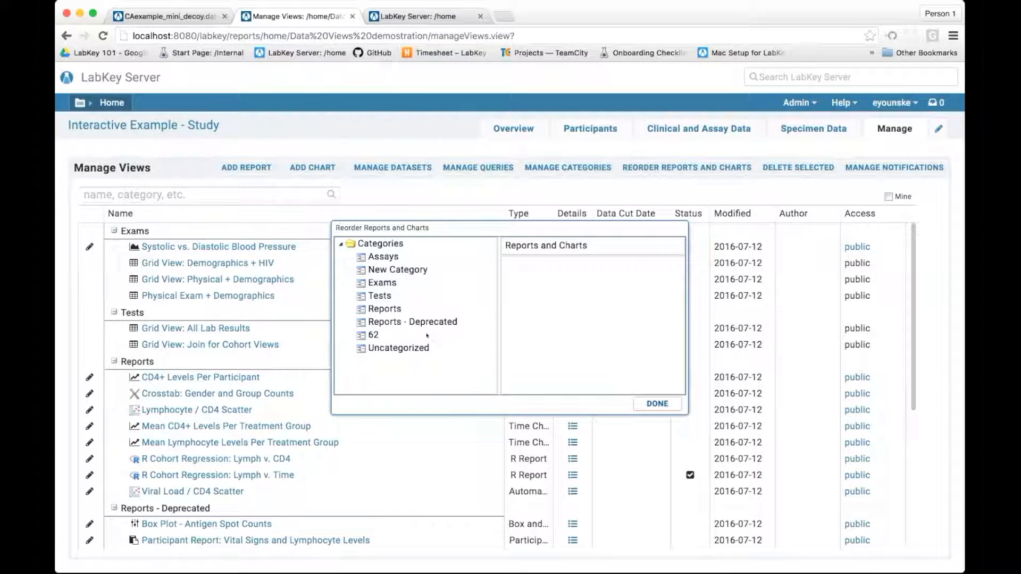
click(376, 257)
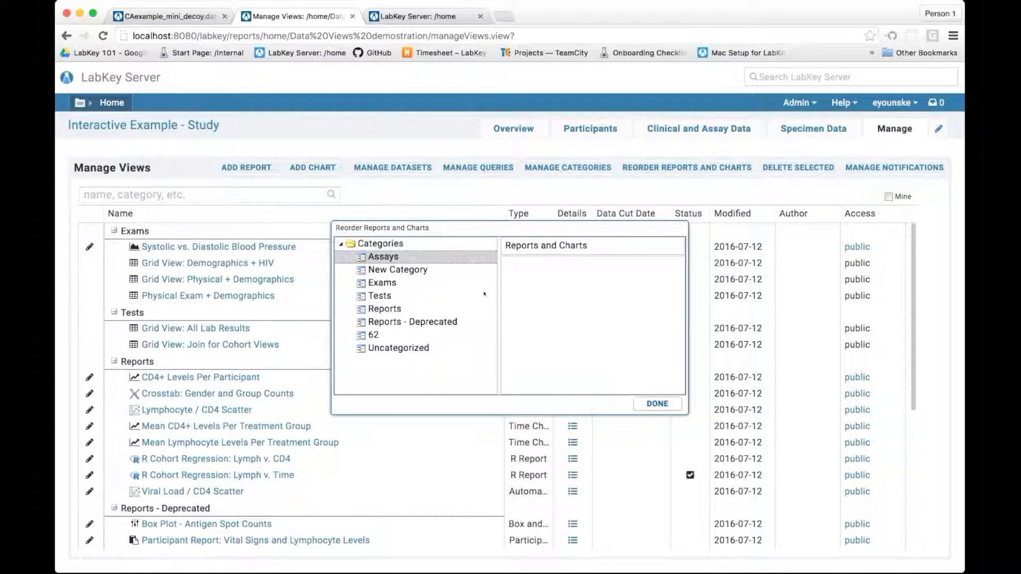
click(424, 313)
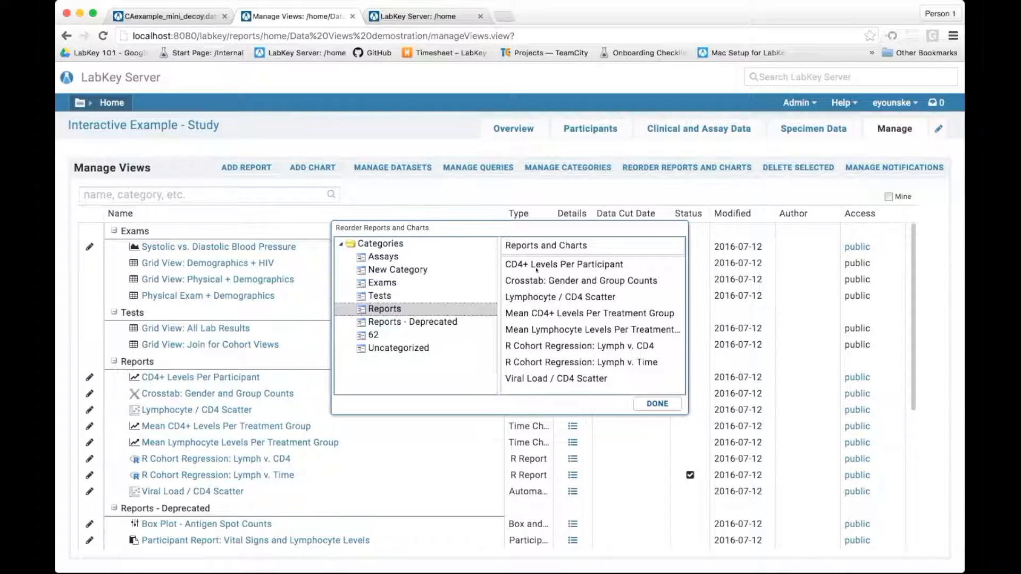
drag(536, 269, 534, 323)
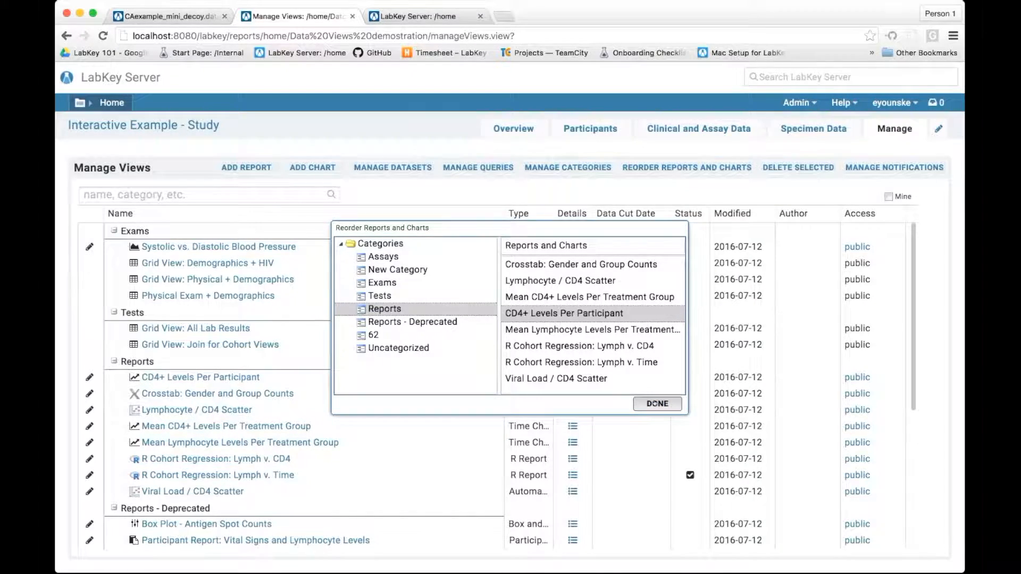
click(656, 404)
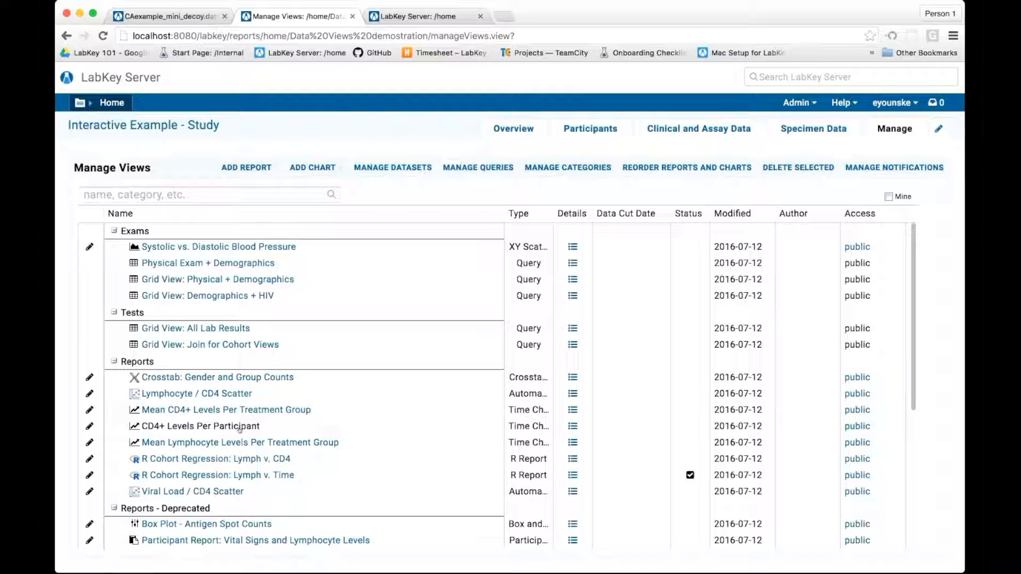
mouse_move(239, 428)
- Return to the study overview and examine the order of the Reports category in the Data Views and Views lists
key(super+bracketleft)
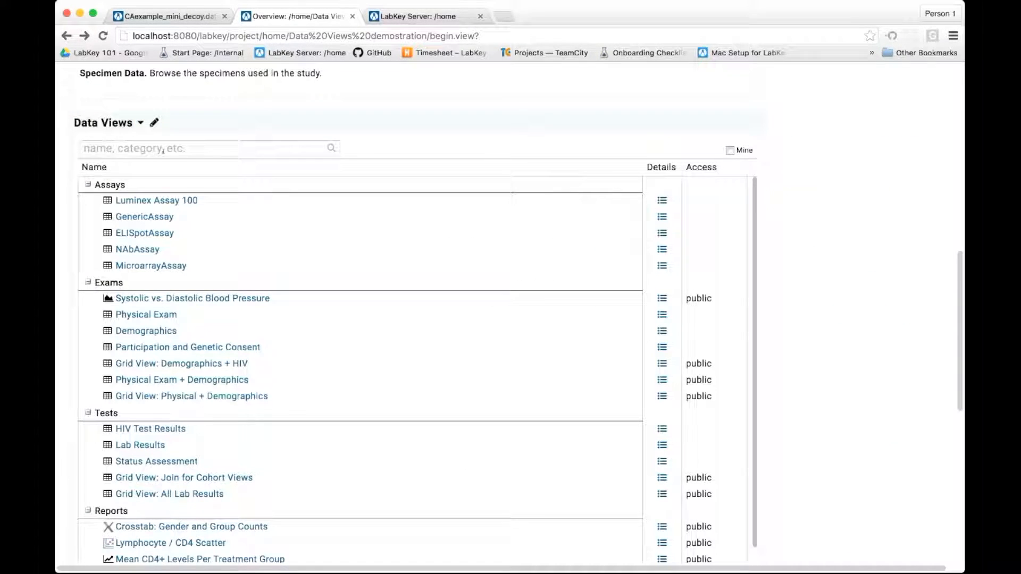
scroll(163, 149, down, 5)
scroll(162, 149, up, 2)
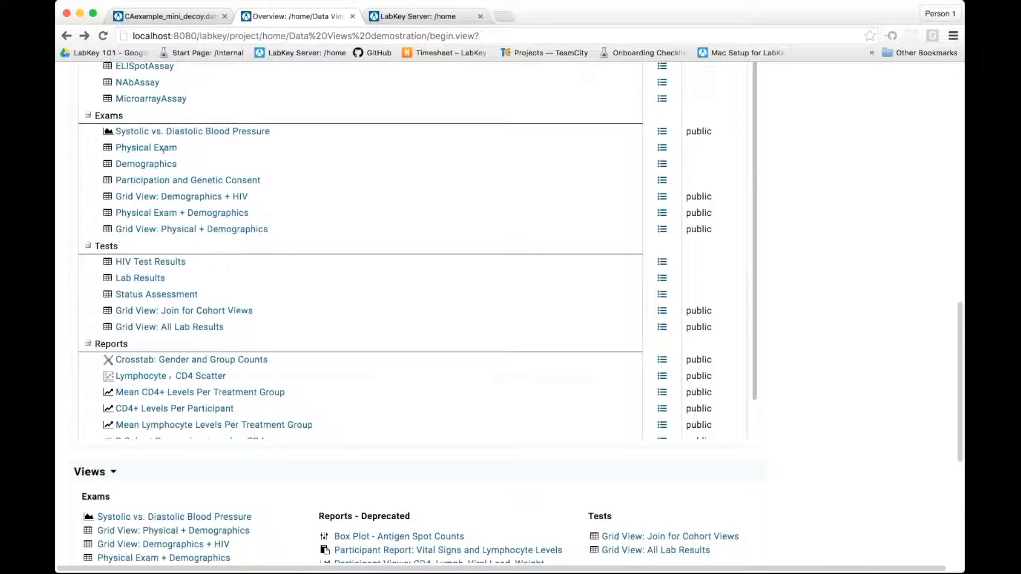
scroll(162, 150, up, 2)
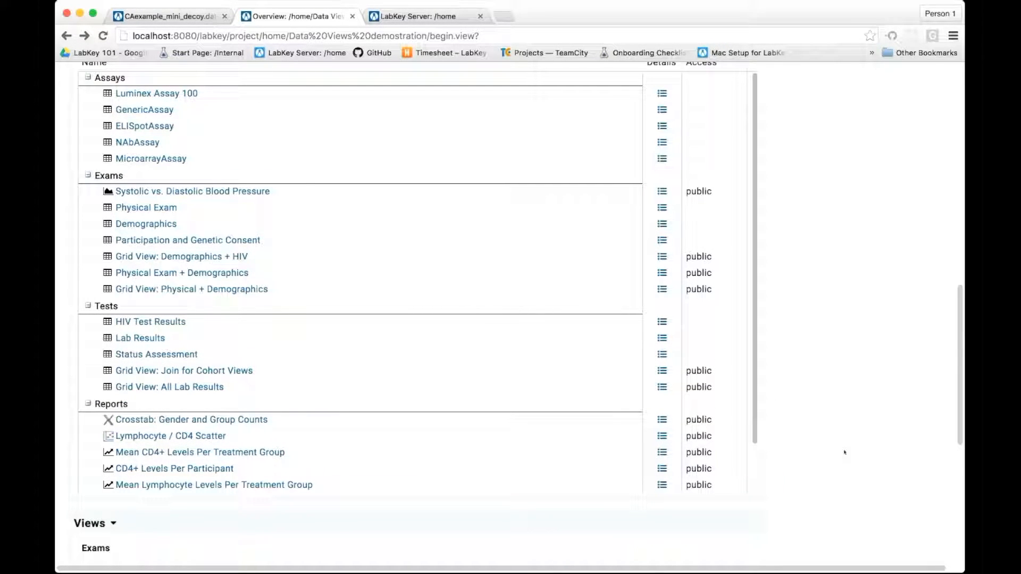
scroll(844, 452, down, 5)
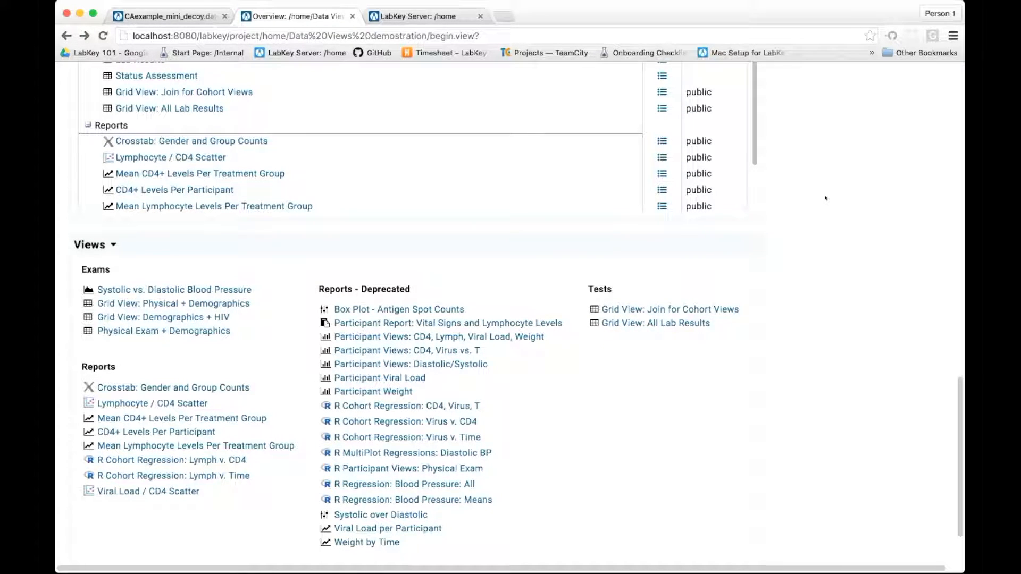
scroll(825, 198, up, 8)
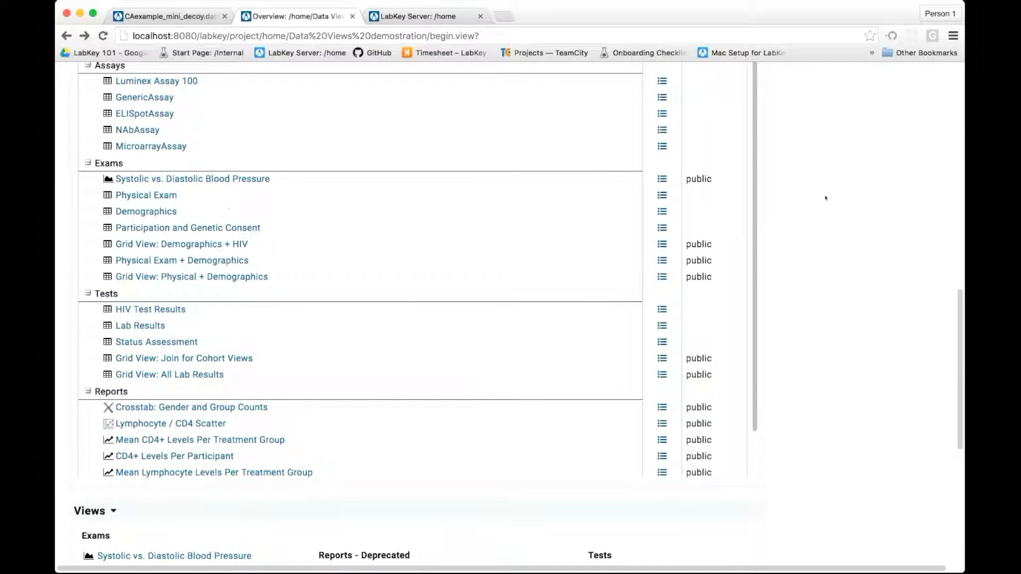
- Go back to Manage Views and sort the reports and charts of the Reports category in descending order
click(141, 193)
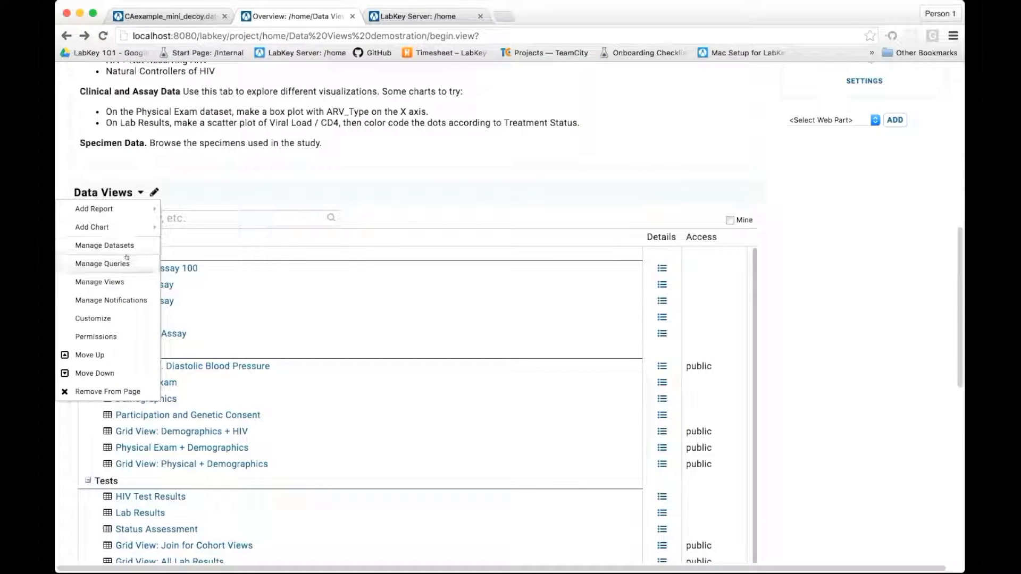
click(99, 282)
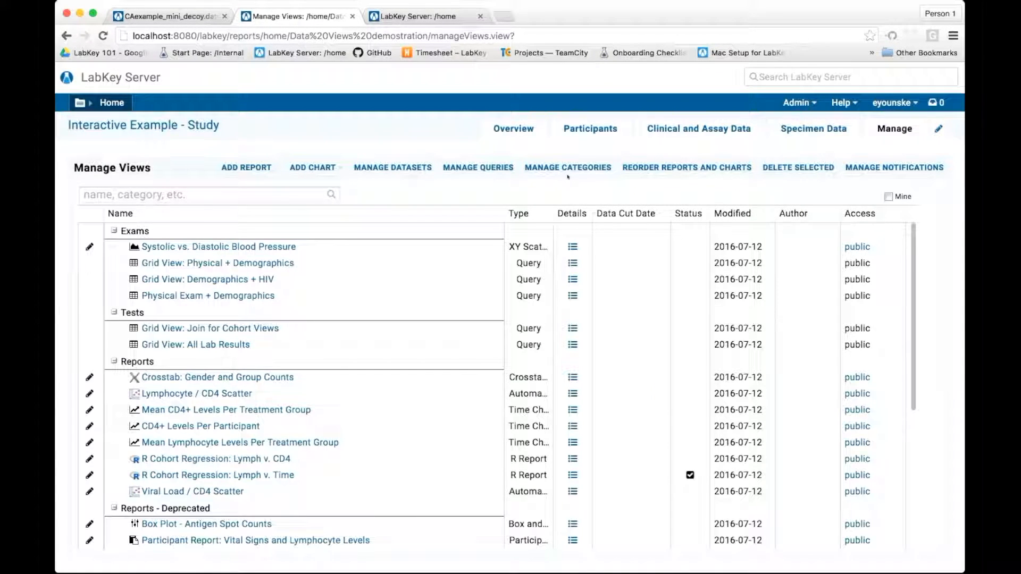
click(687, 168)
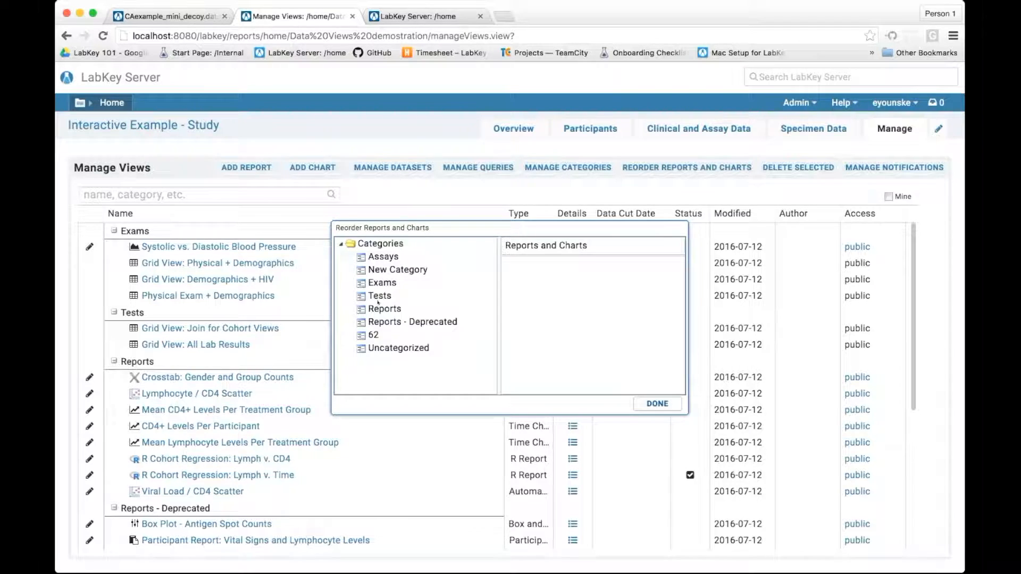
click(382, 309)
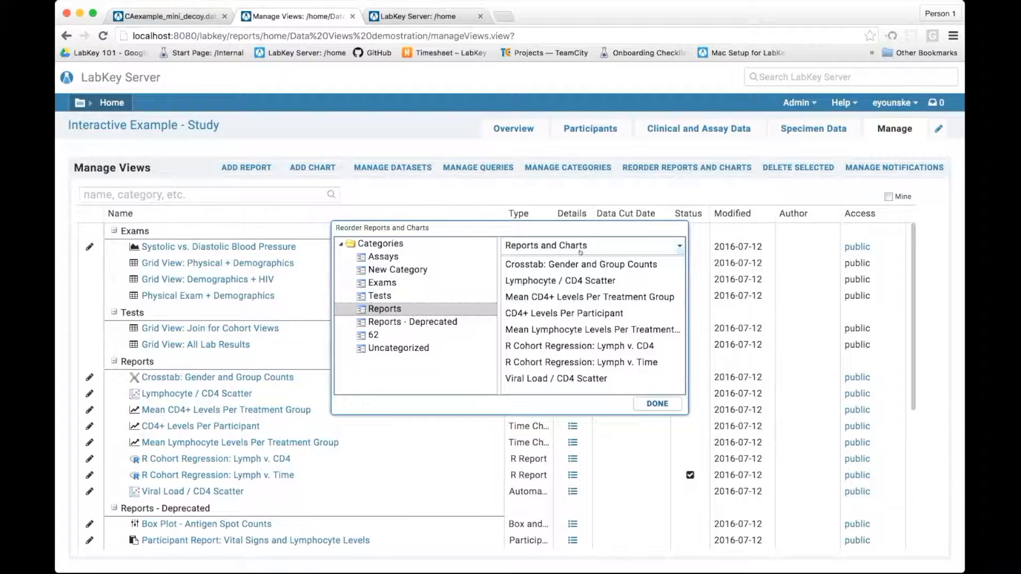
click(680, 247)
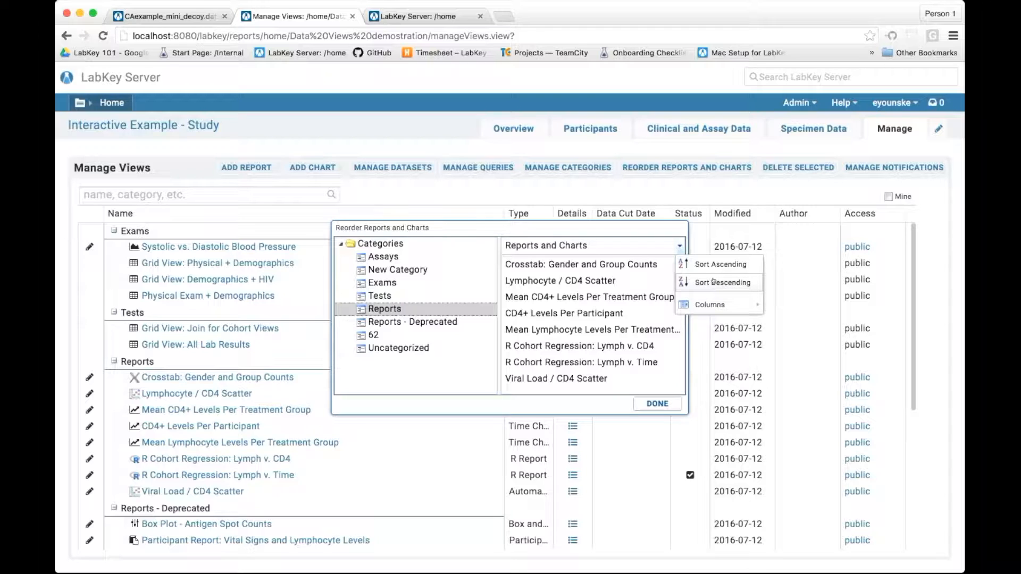
click(715, 282)
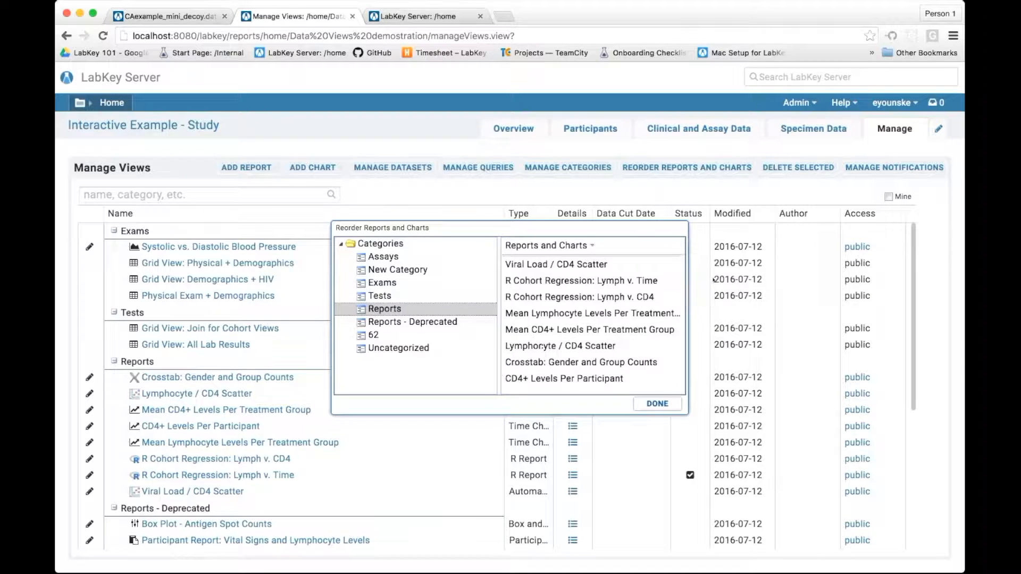
click(654, 402)
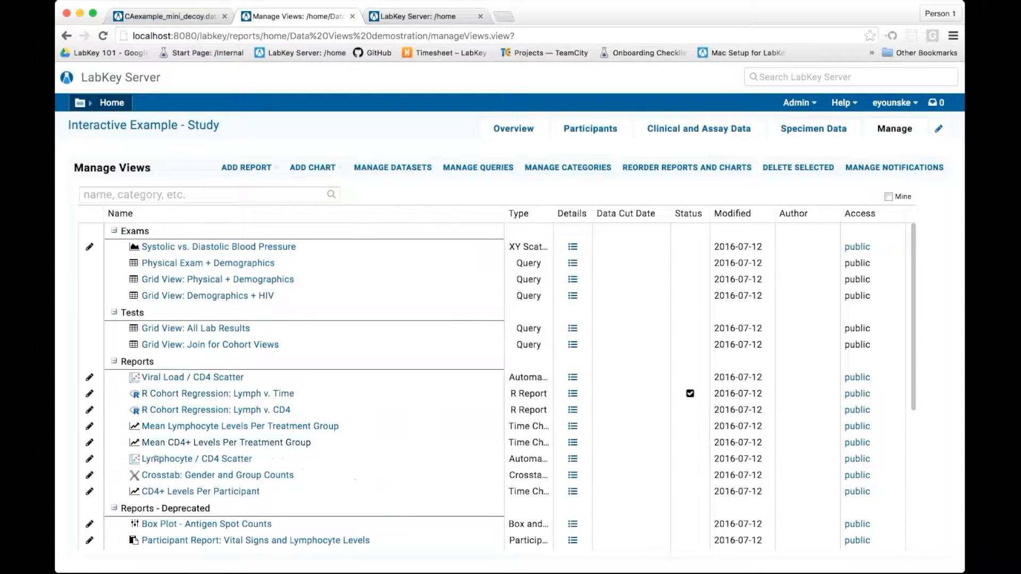
mouse_move(160, 492)
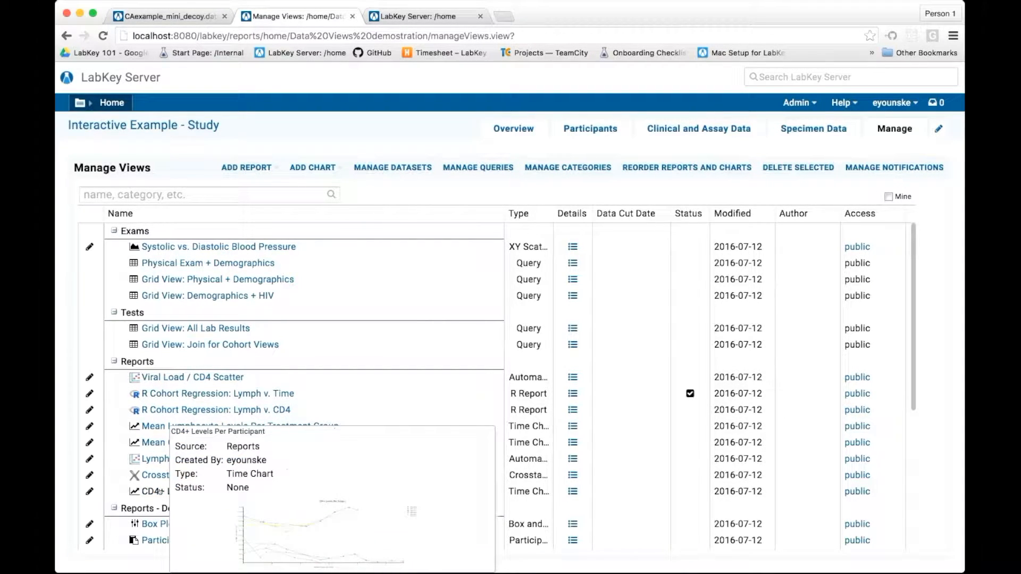